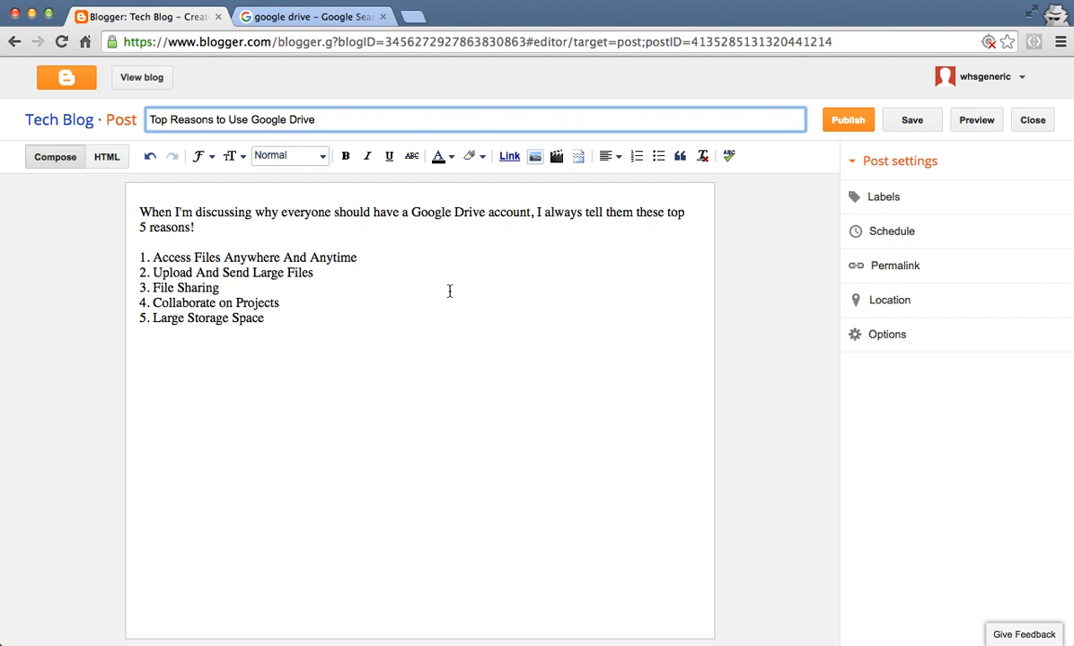
- Preview the "Top Reasons to Use Google Drive" post and return to the editor
{"action": "left_click", "coordinate": [987, 121]}
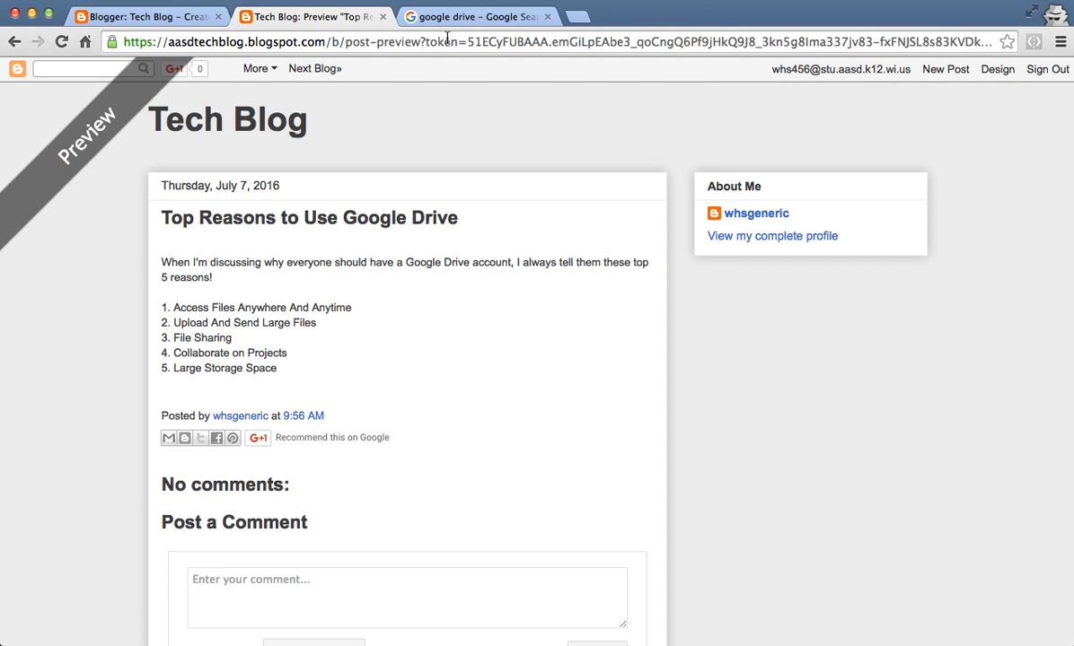
{"action": "left_click", "coordinate": [383, 17]}
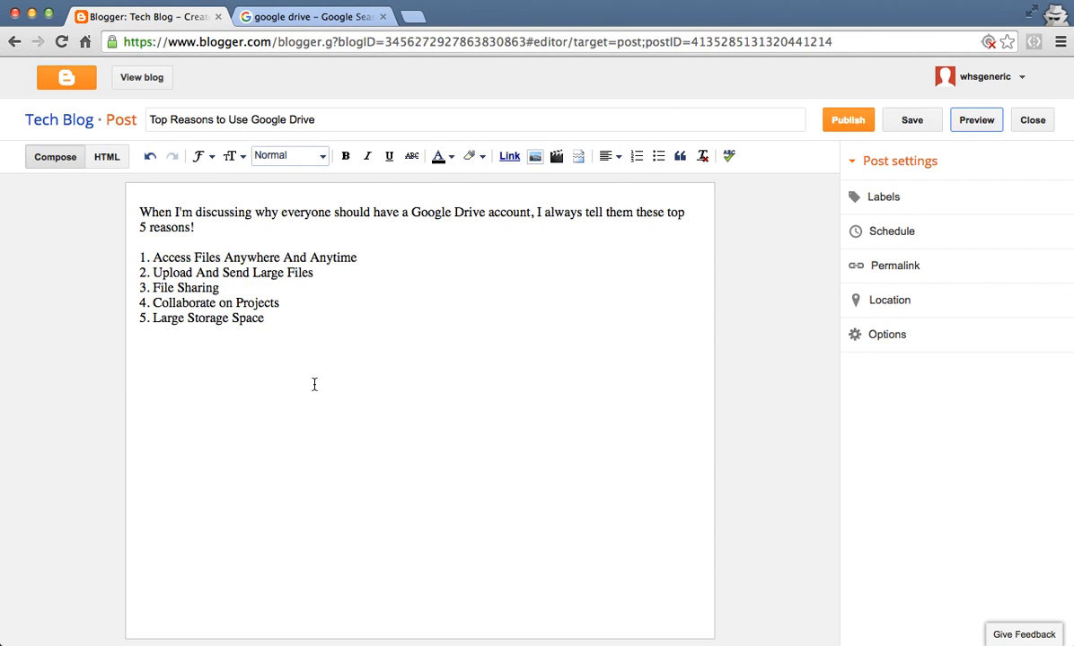
- Insert a blank line above the post's opening paragraph and place the cursor on it
{"action": "left_click", "coordinate": [143, 209]}
{"action": "key", "text": "Return"}
{"action": "key", "text": "Up"}
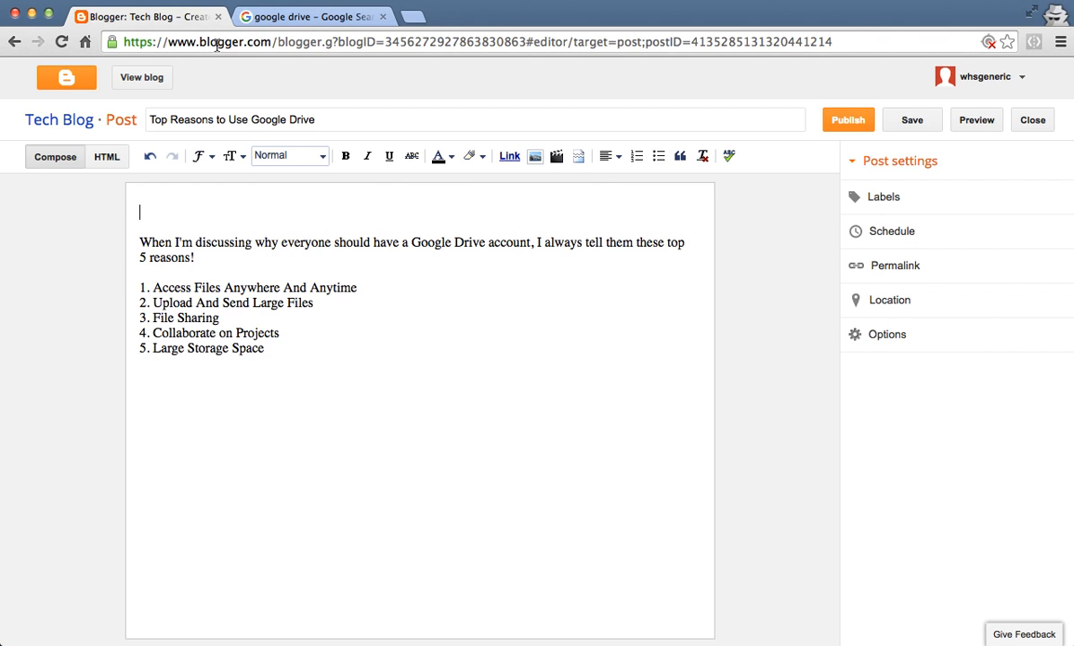
- Switch to the "google drive" image search results and check which usage rights filter is applied
{"action": "left_click", "coordinate": [268, 18]}
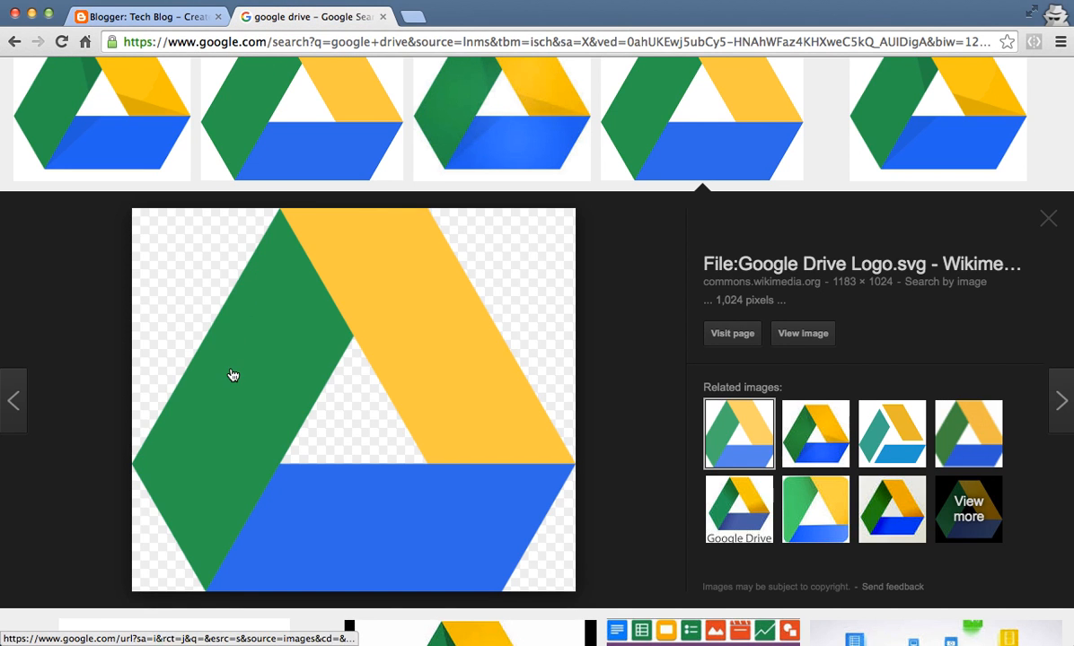
{"action": "scroll", "coordinate": [233, 376], "scroll_direction": "up", "scroll_amount": 5}
{"action": "left_click", "coordinate": [229, 86]}
{"action": "key", "text": "Return"}
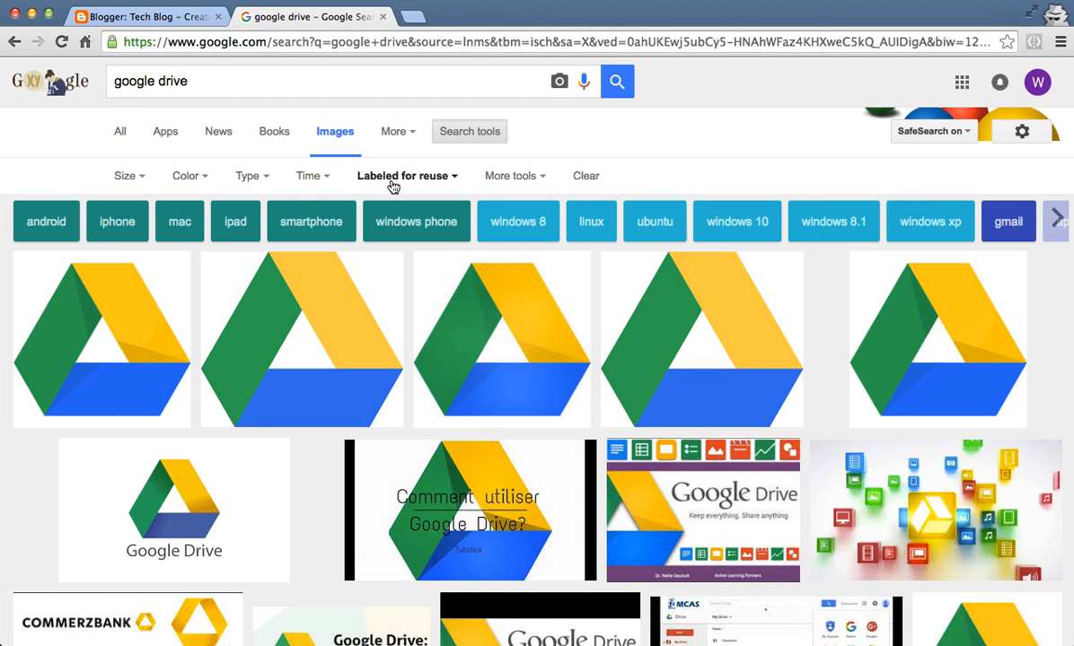
{"action": "left_click", "coordinate": [465, 136]}
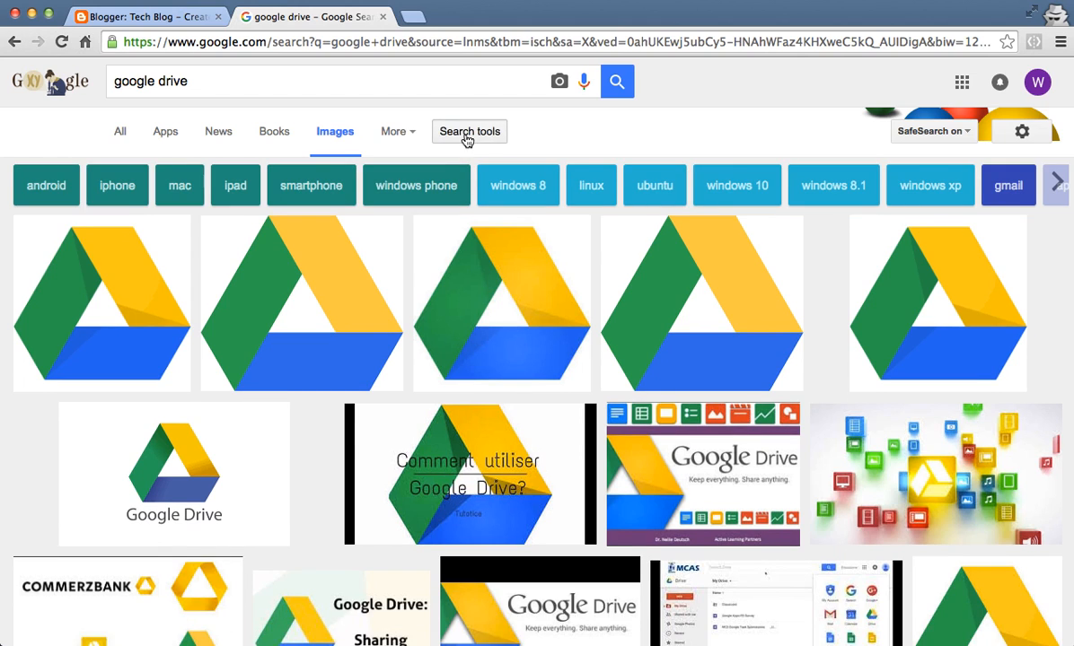
{"action": "left_click", "coordinate": [465, 136]}
{"action": "left_click", "coordinate": [432, 176]}
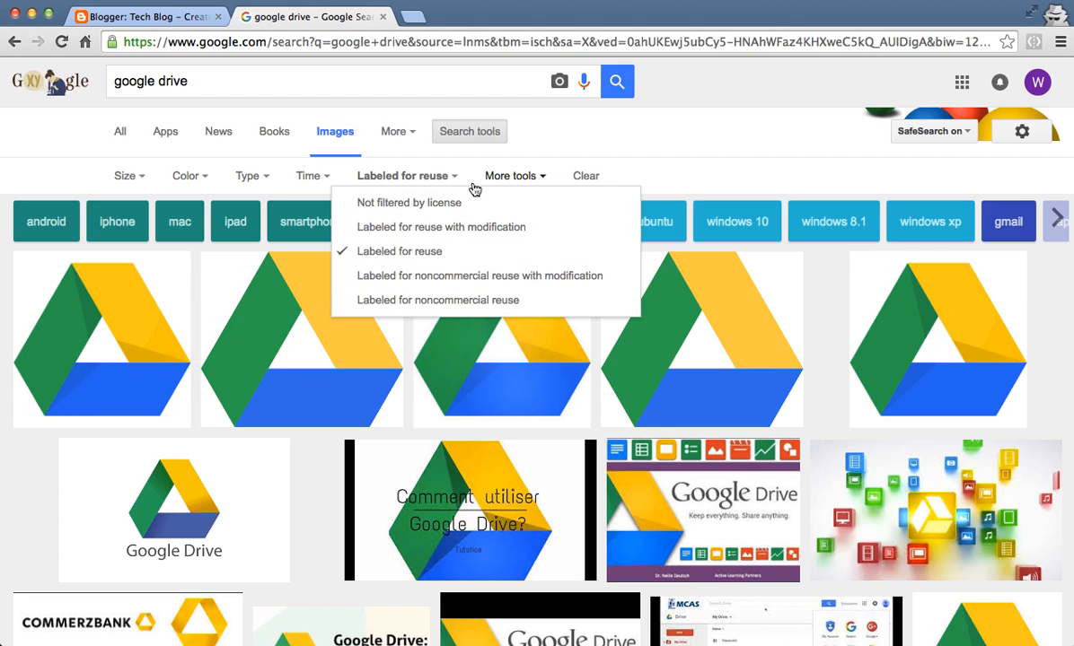
{"action": "left_click", "coordinate": [814, 154]}
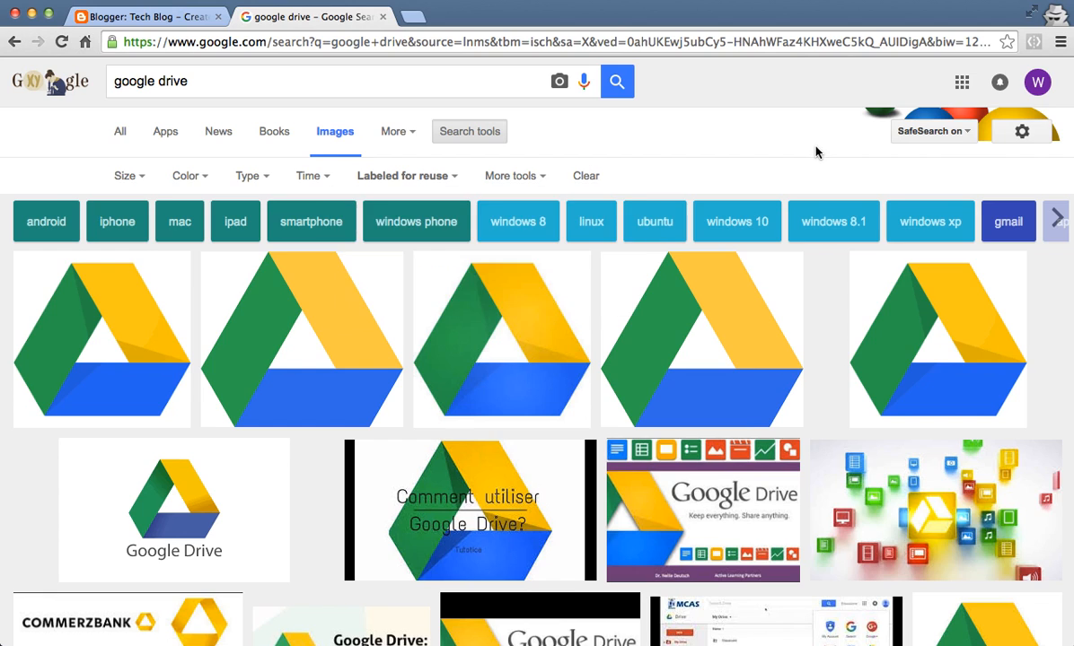
- Open the Wikimedia Google Drive Logo.svg result and copy its image address
{"action": "left_click", "coordinate": [761, 357]}
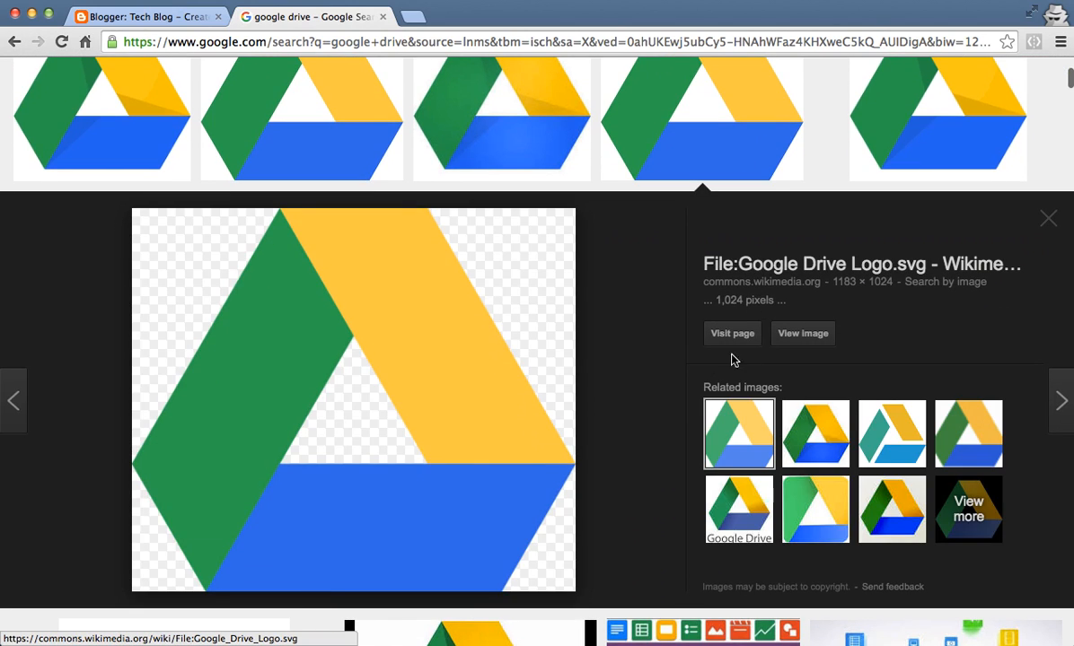
{"action": "right_click", "coordinate": [405, 401]}
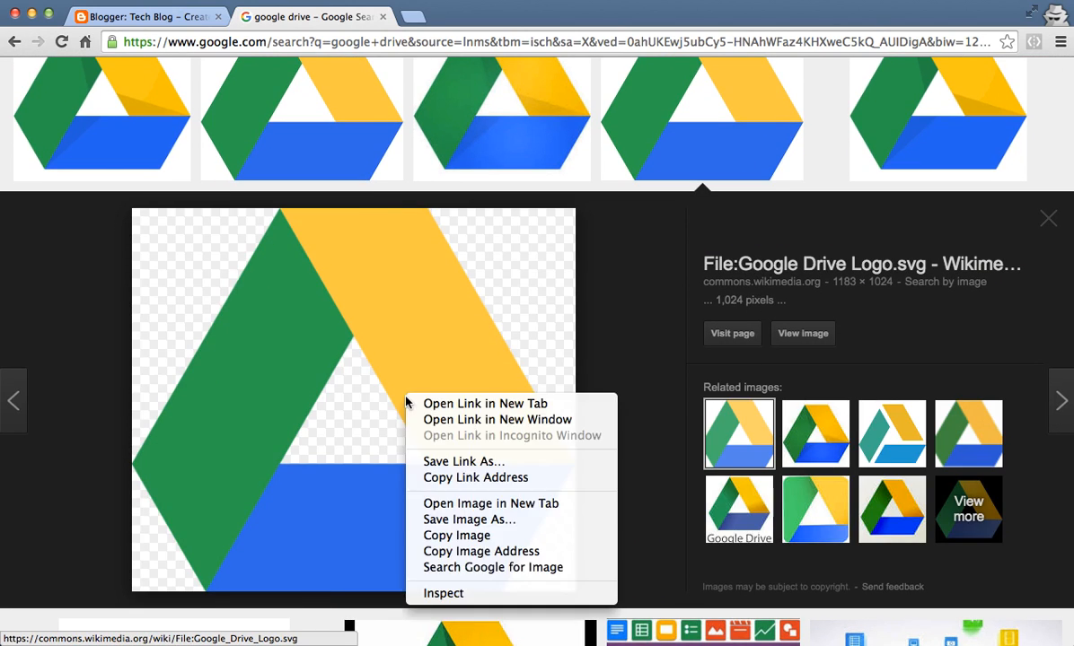
{"action": "left_click", "coordinate": [481, 554]}
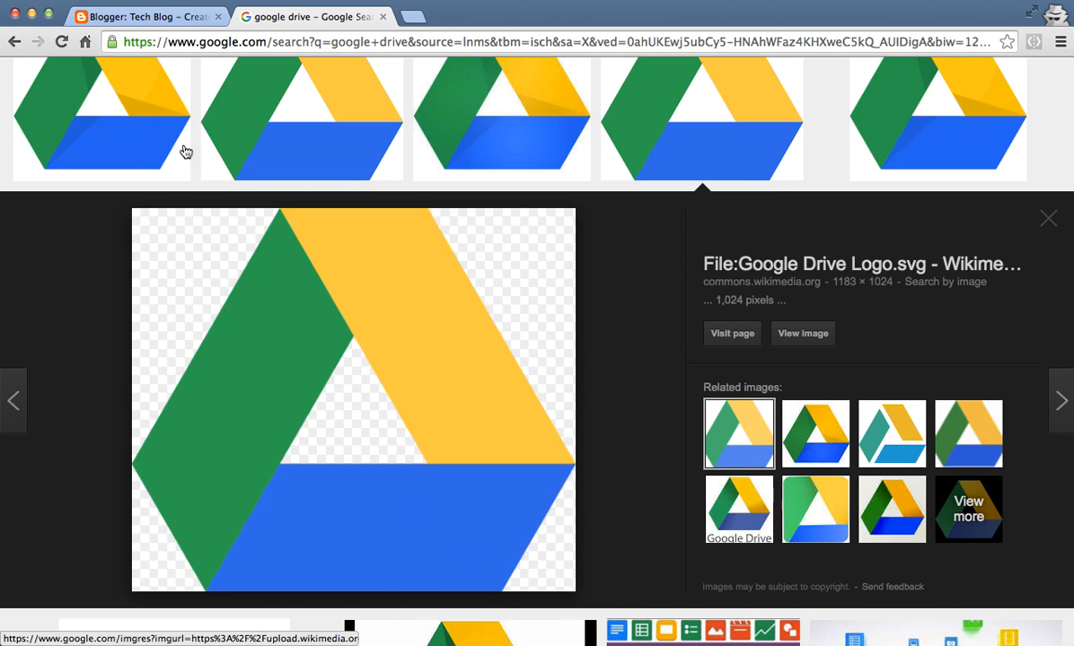
- Return to the Blogger post and insert the logo above the opening paragraph from the copied image URL
{"action": "left_click", "coordinate": [147, 18]}
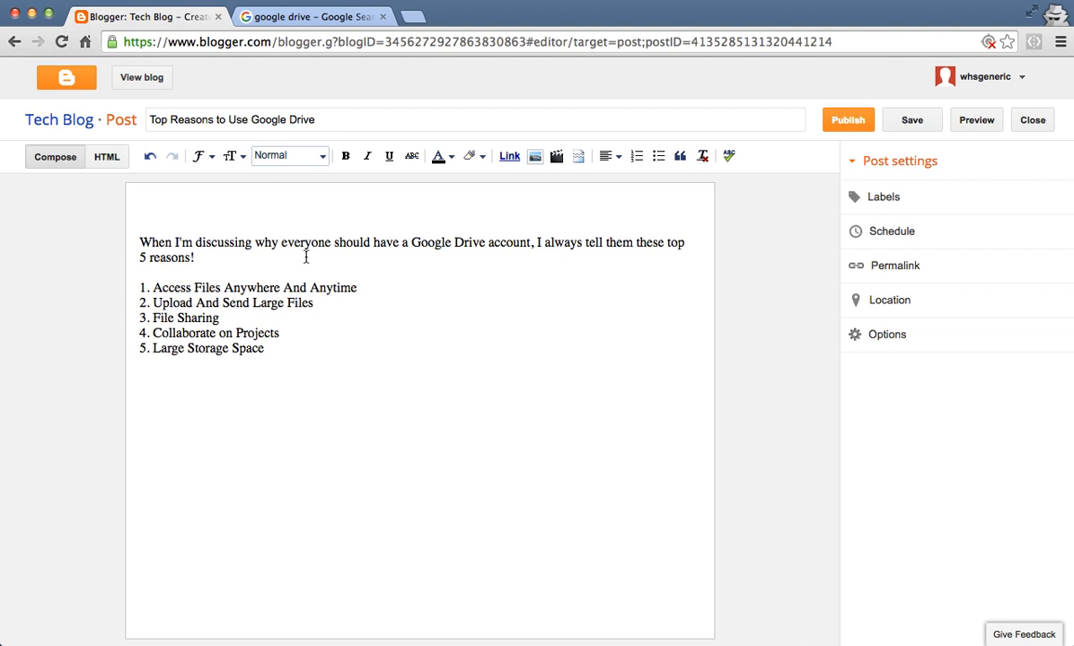
{"action": "left_click", "coordinate": [535, 158]}
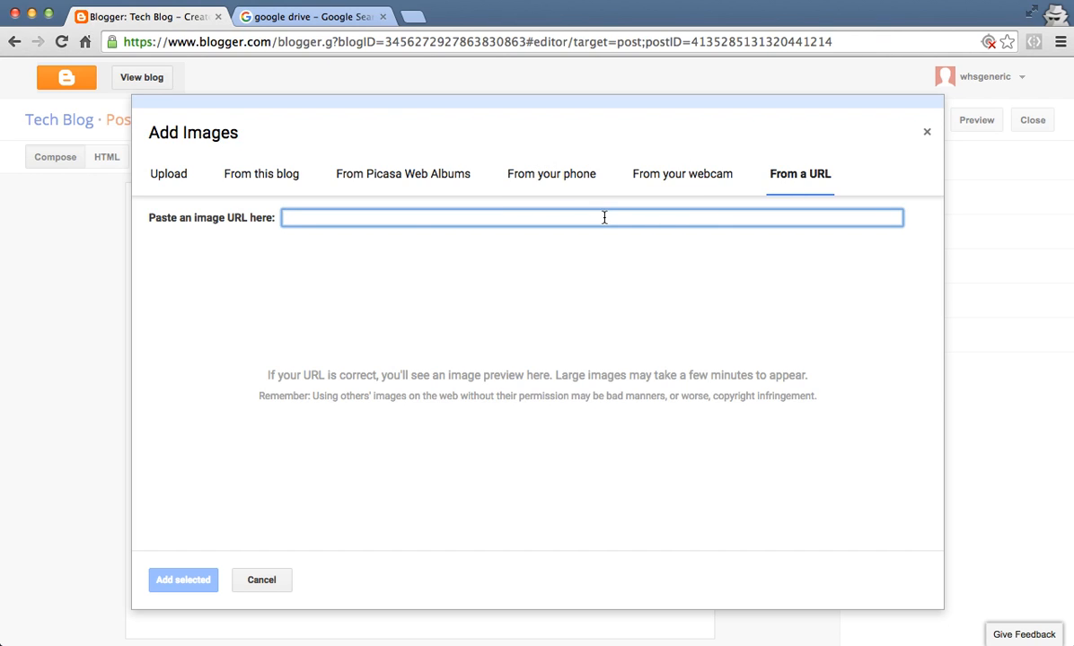
{"action": "key", "text": "super+v"}
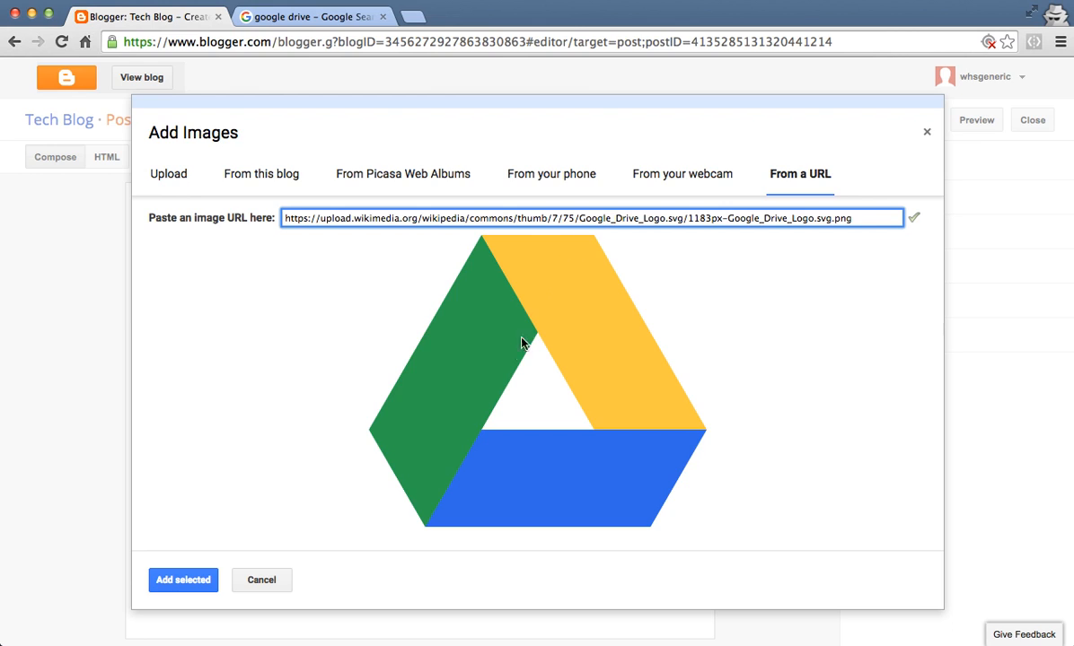
{"action": "left_click", "coordinate": [183, 580]}
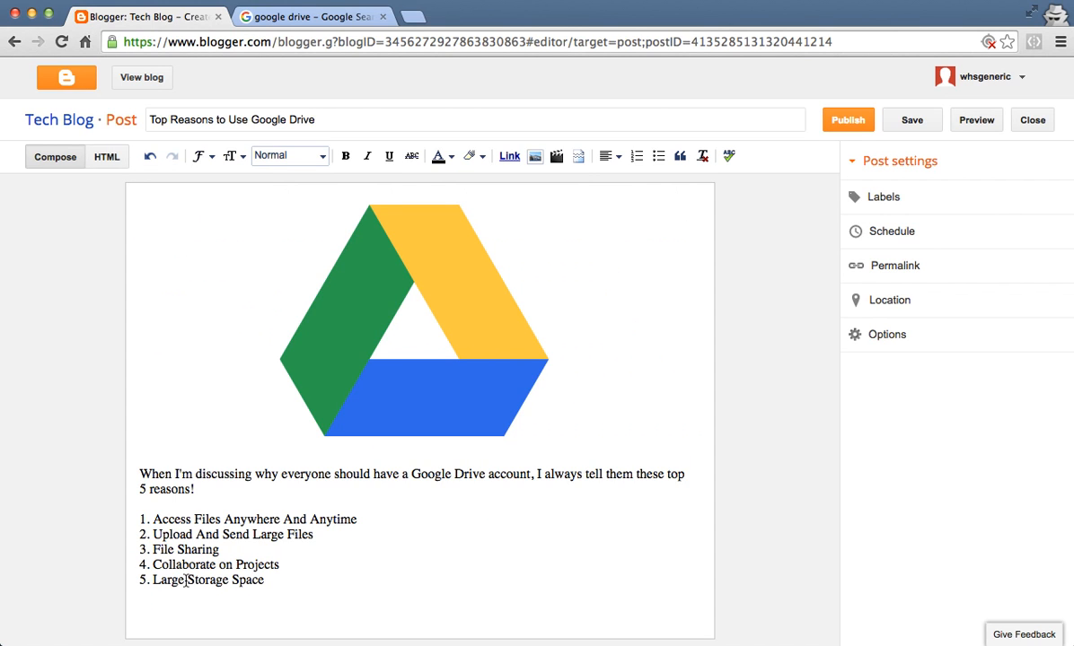
- Align the logo image to the left so the post text wraps beside it
{"action": "left_click", "coordinate": [400, 412]}
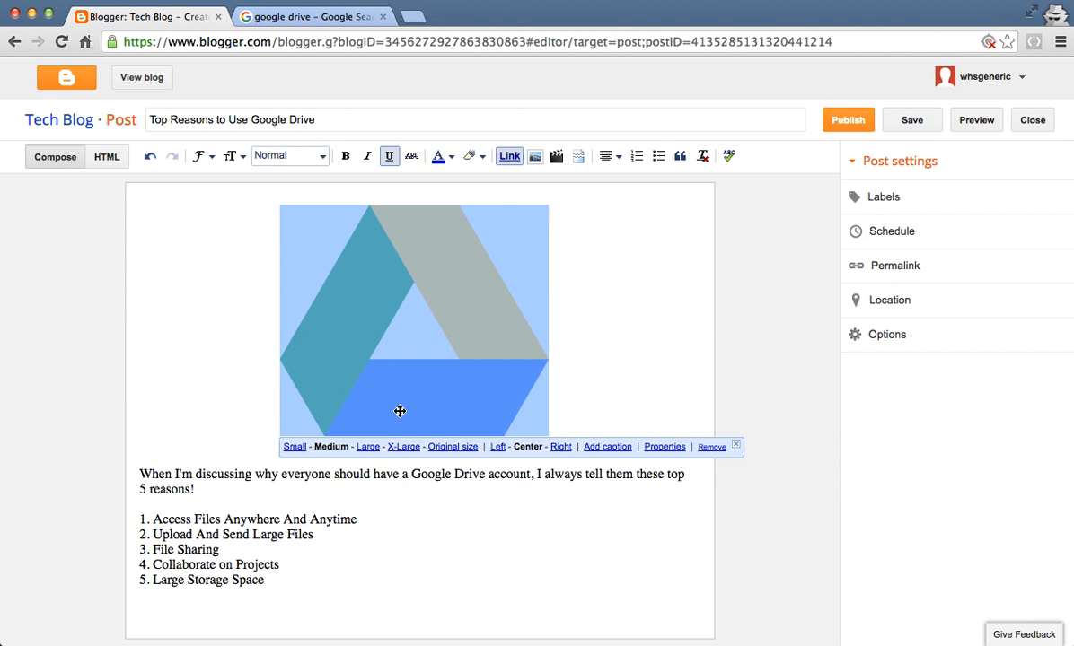
{"action": "left_click", "coordinate": [498, 446]}
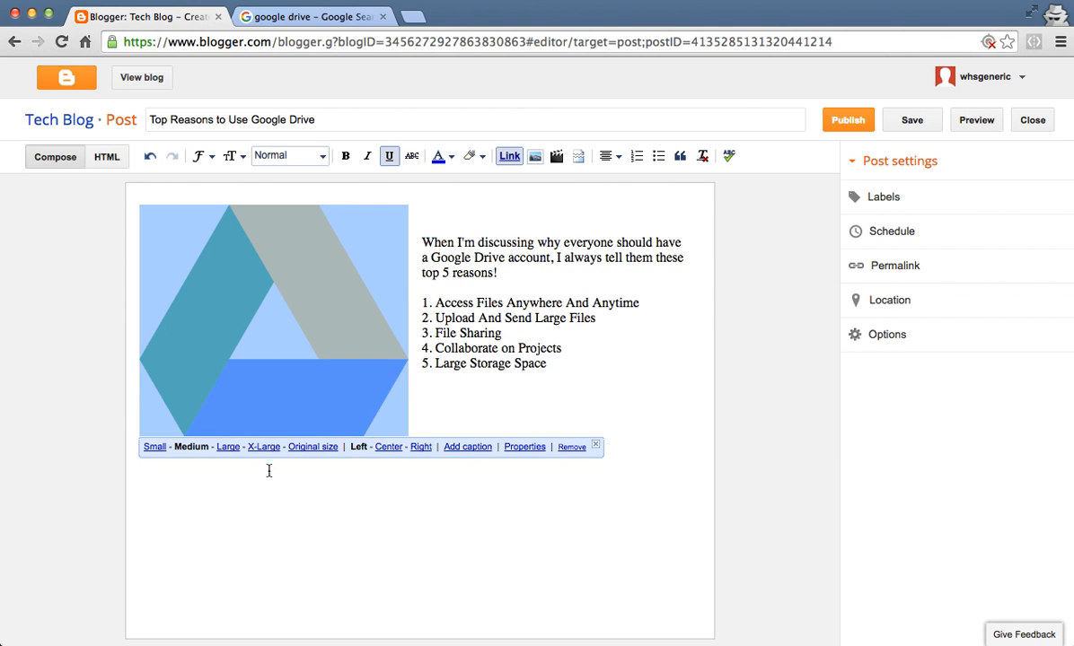
- Try the Small, Medium and Large sizes on the logo image, ending with Medium
{"action": "left_click", "coordinate": [151, 447]}
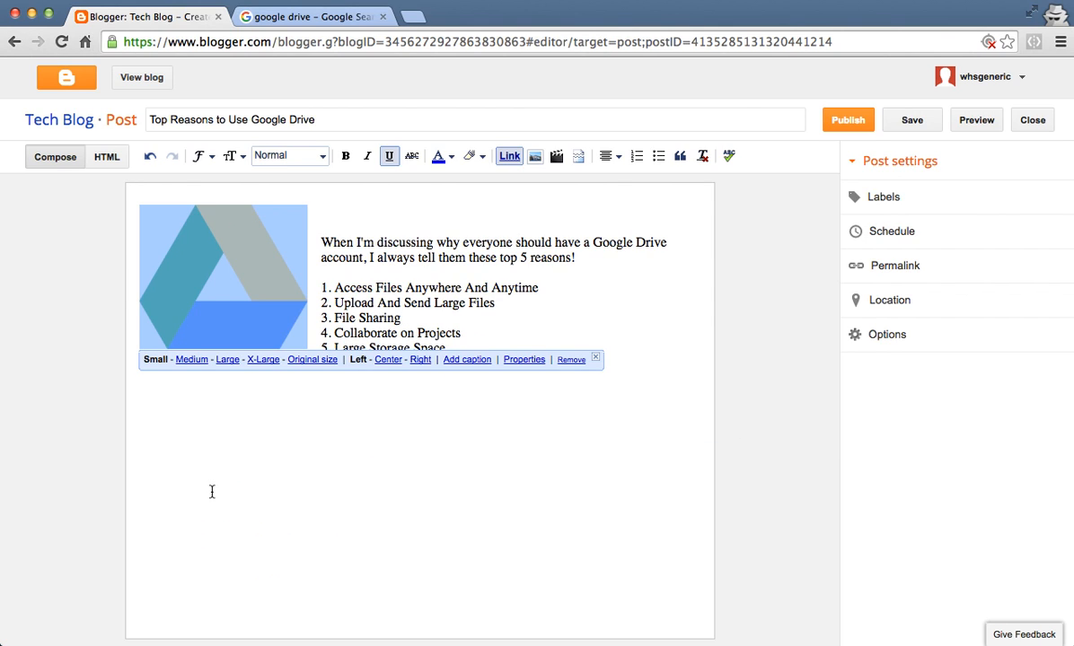
{"action": "left_click", "coordinate": [196, 359]}
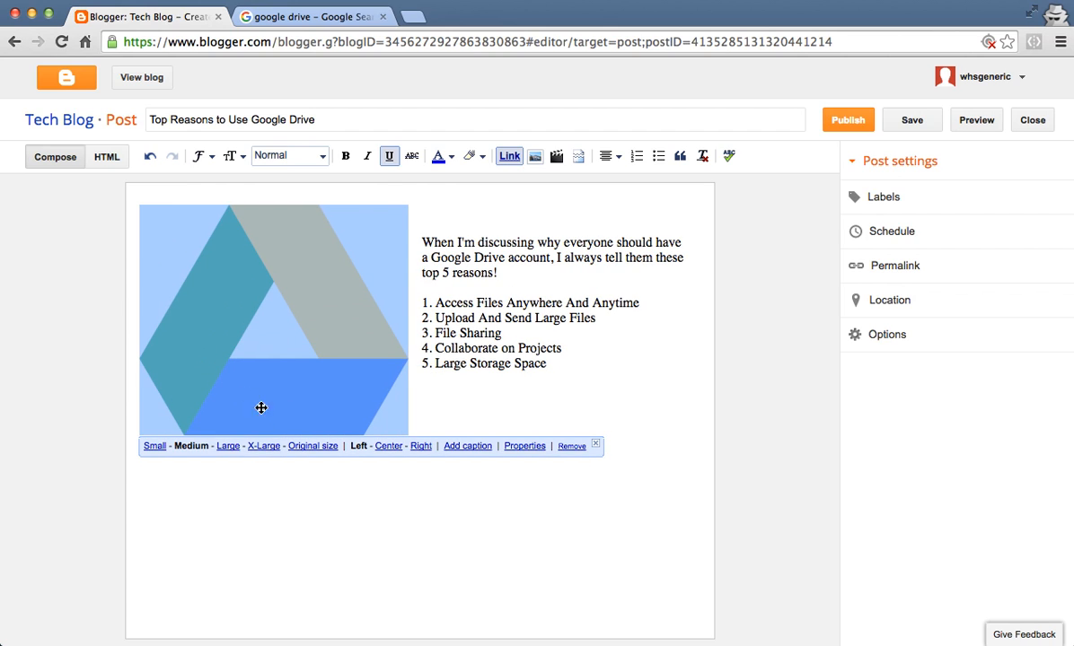
{"action": "left_click", "coordinate": [228, 446]}
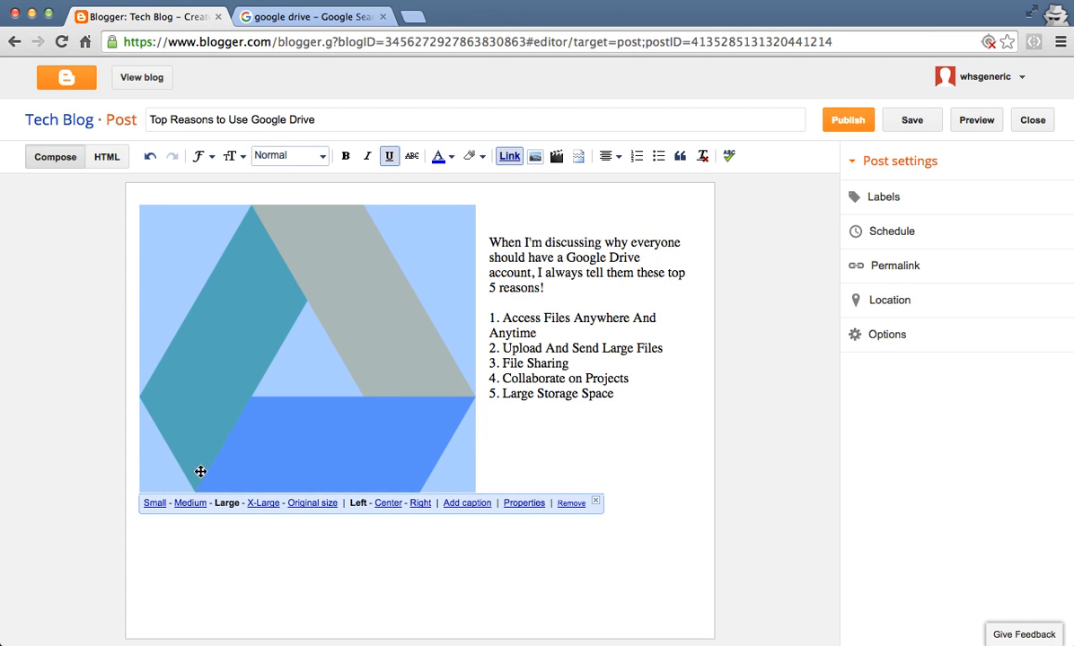
{"action": "left_click", "coordinate": [181, 503]}
{"action": "left_click", "coordinate": [202, 479]}
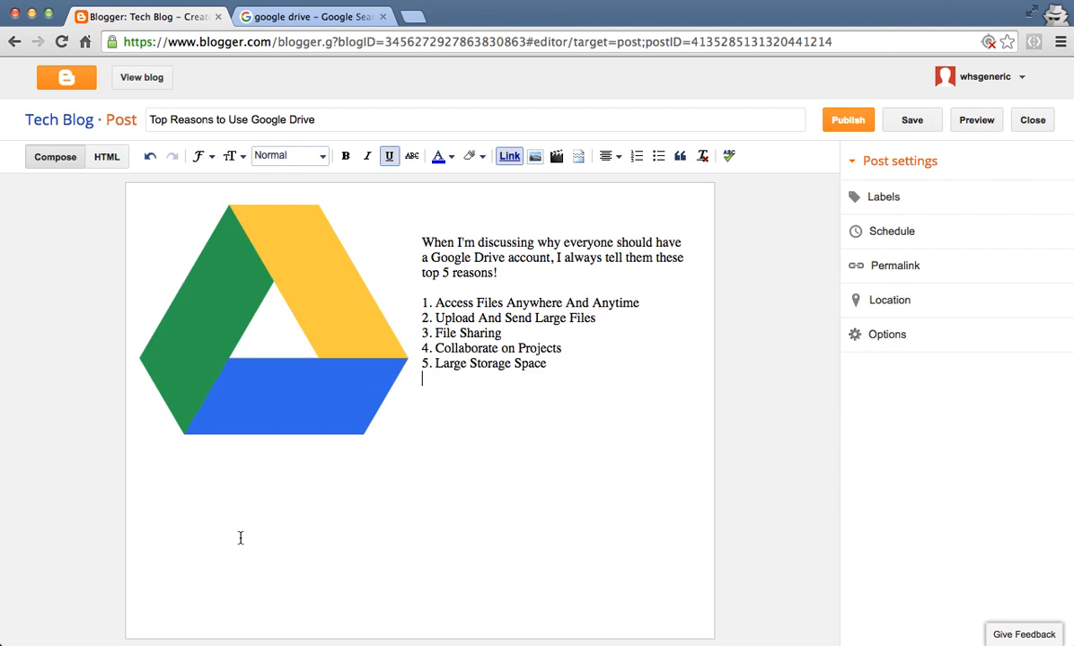
- Set the logo image's size to Small
{"action": "left_click", "coordinate": [249, 405]}
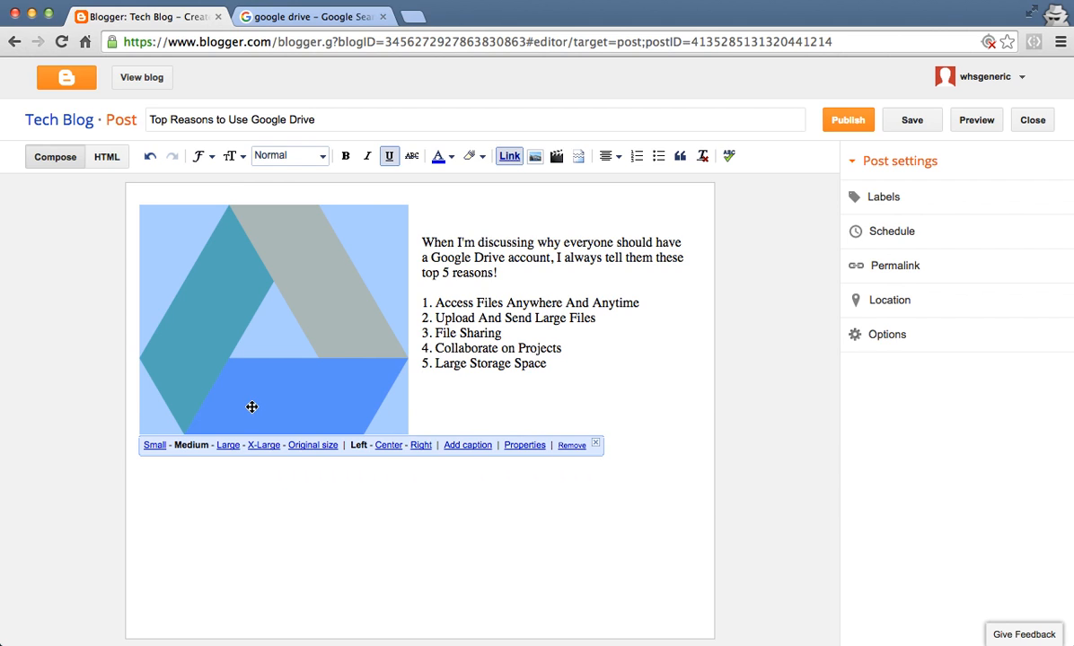
{"action": "left_click", "coordinate": [155, 443]}
{"action": "left_click", "coordinate": [200, 465]}
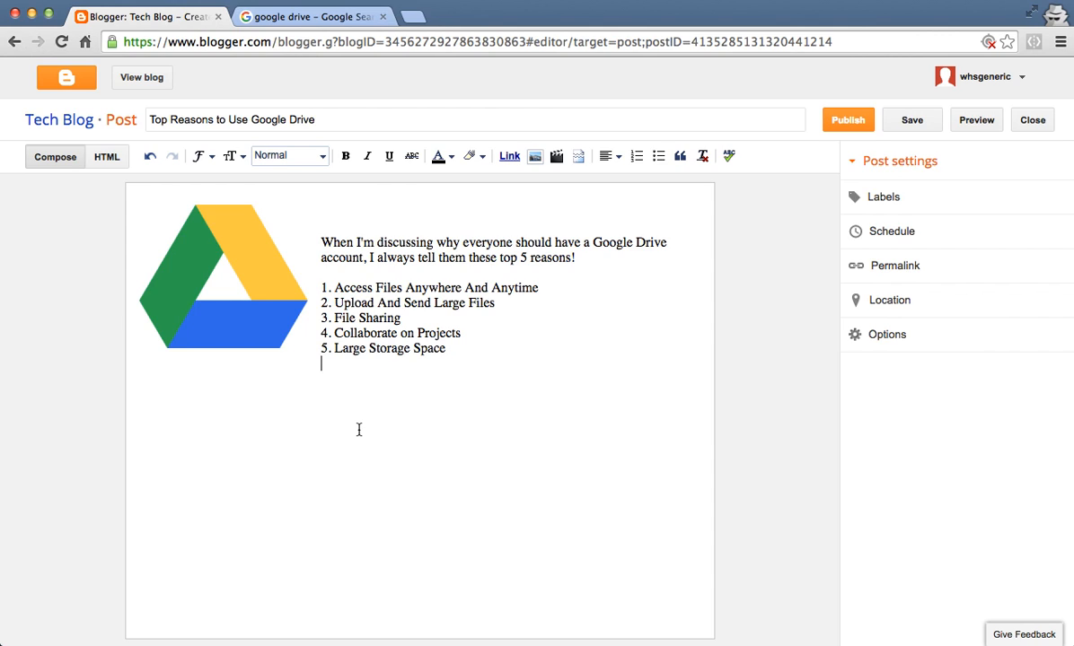
- Link the words "Google Drive" in the opening sentence to drive.google.com, set to open in a new window
{"action": "left_click", "coordinate": [469, 351]}
{"action": "left_click", "coordinate": [593, 242]}
{"action": "left_click_drag", "start_coordinate": [593, 243], "coordinate": [669, 242]}
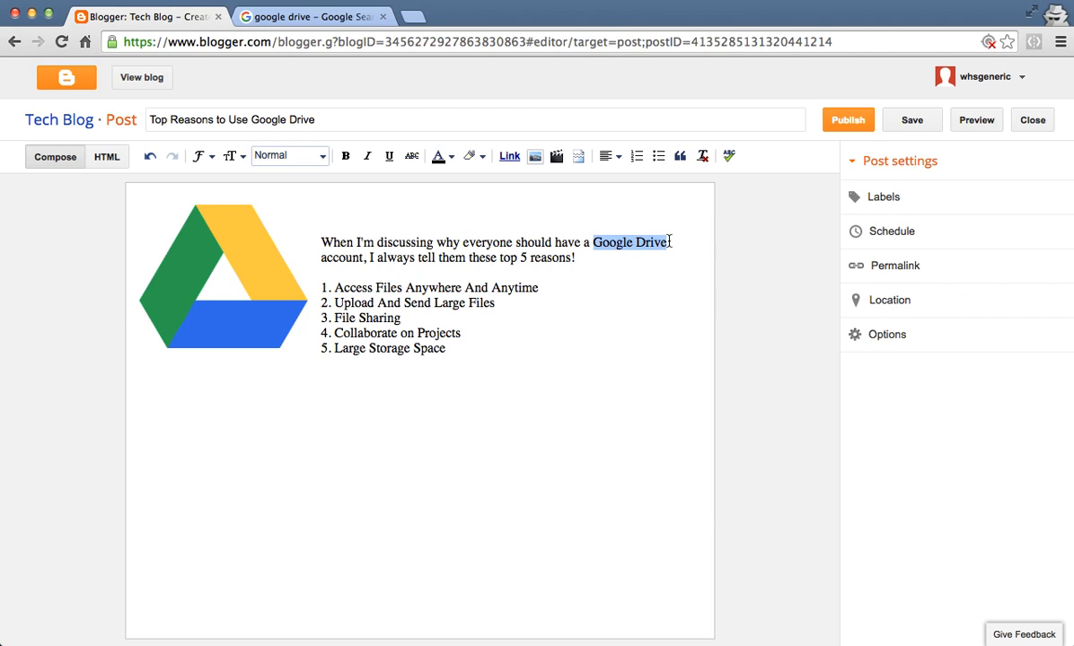
{"action": "left_click", "coordinate": [509, 157]}
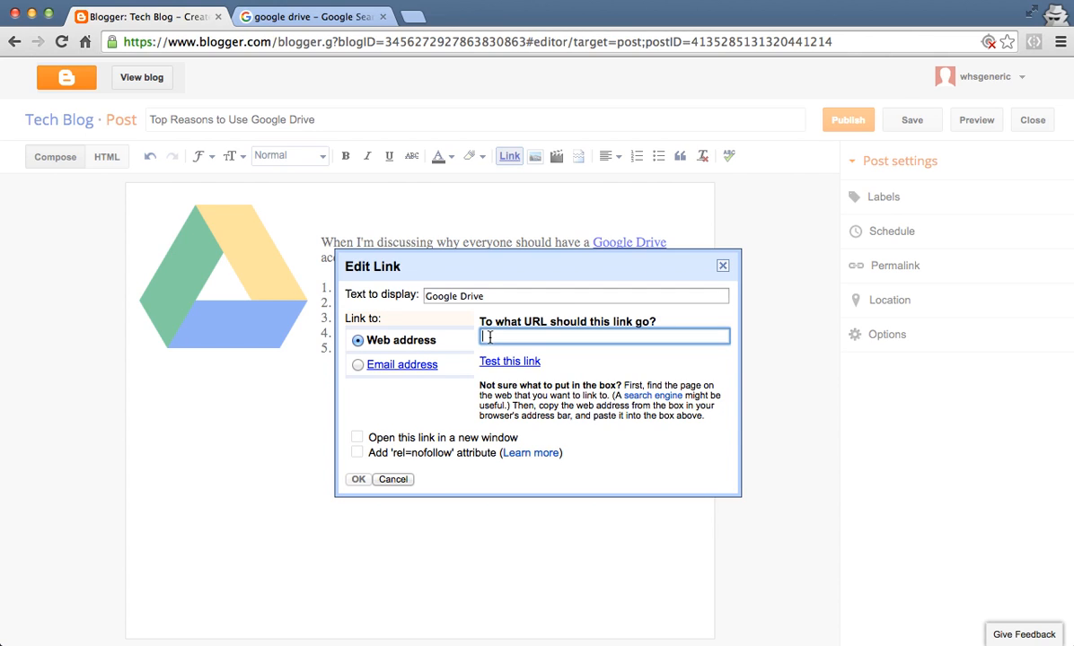
{"action": "type", "text": "drive.google."}
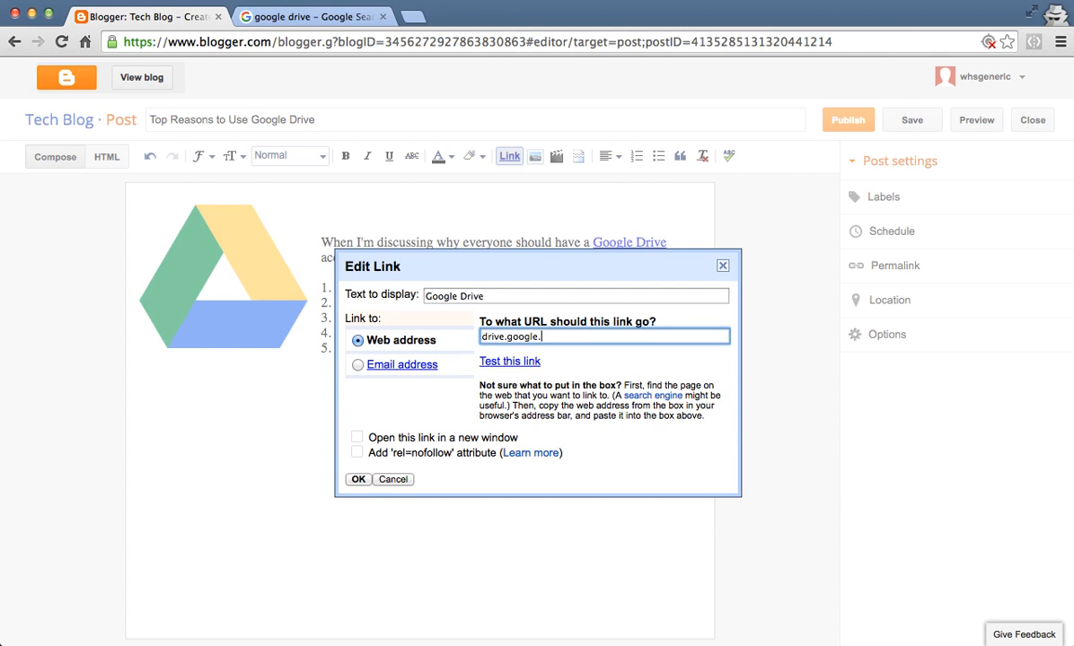
{"action": "type", "text": "com"}
{"action": "left_click", "coordinate": [362, 396]}
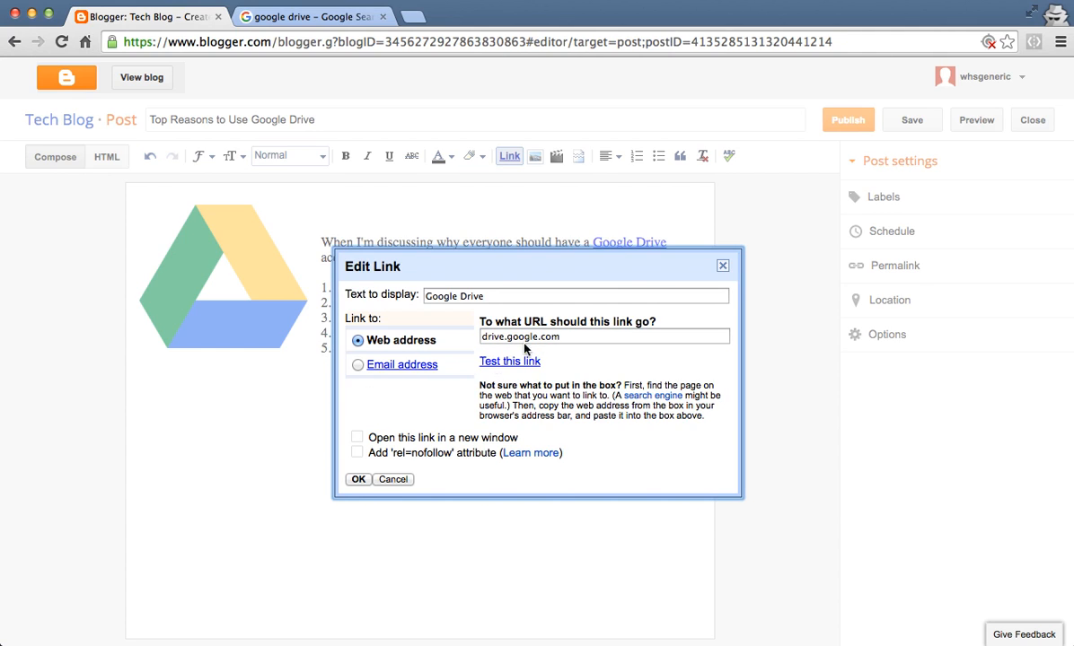
{"action": "left_click", "coordinate": [356, 438]}
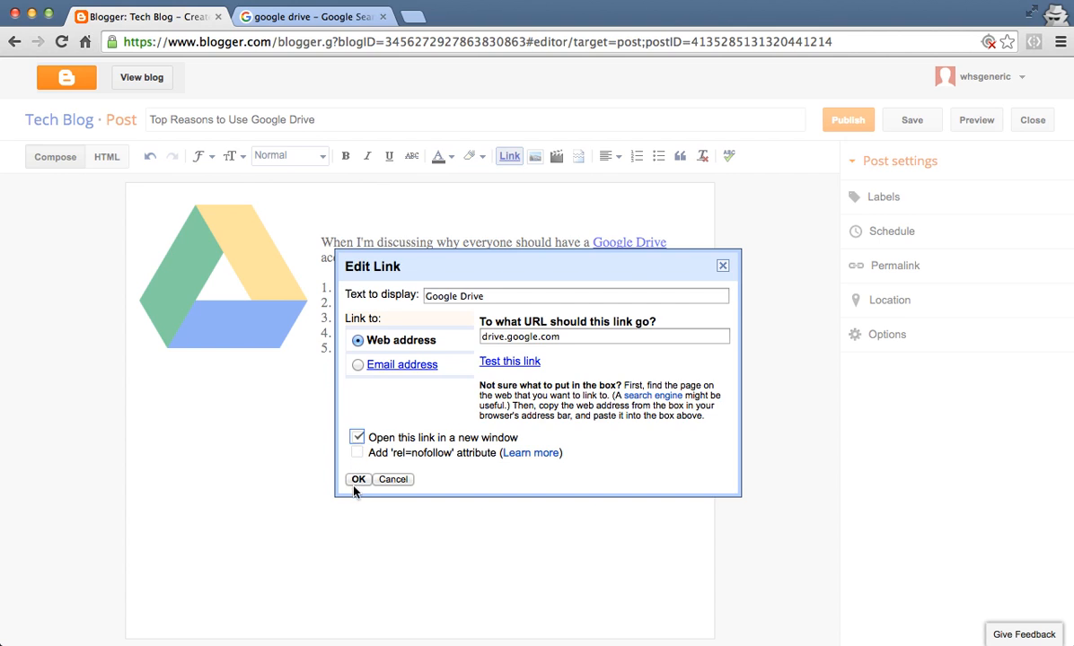
{"action": "left_click", "coordinate": [357, 480]}
{"action": "left_click", "coordinate": [455, 465]}
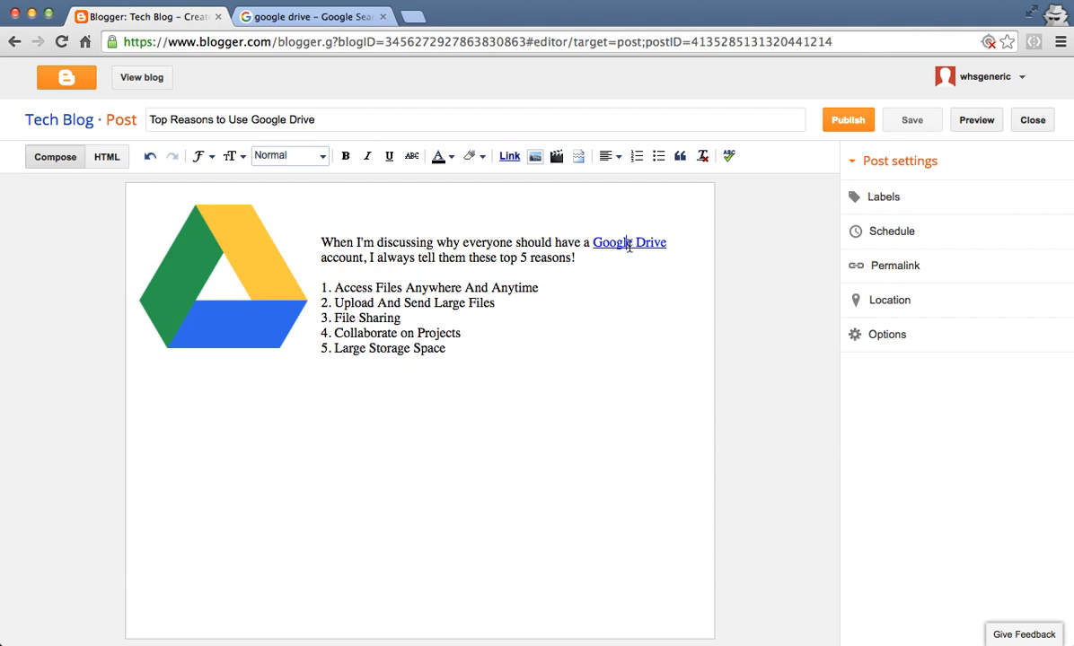
- Check the target of the "Google Drive" link, preview the post and return to the editor
{"action": "left_click", "coordinate": [629, 244]}
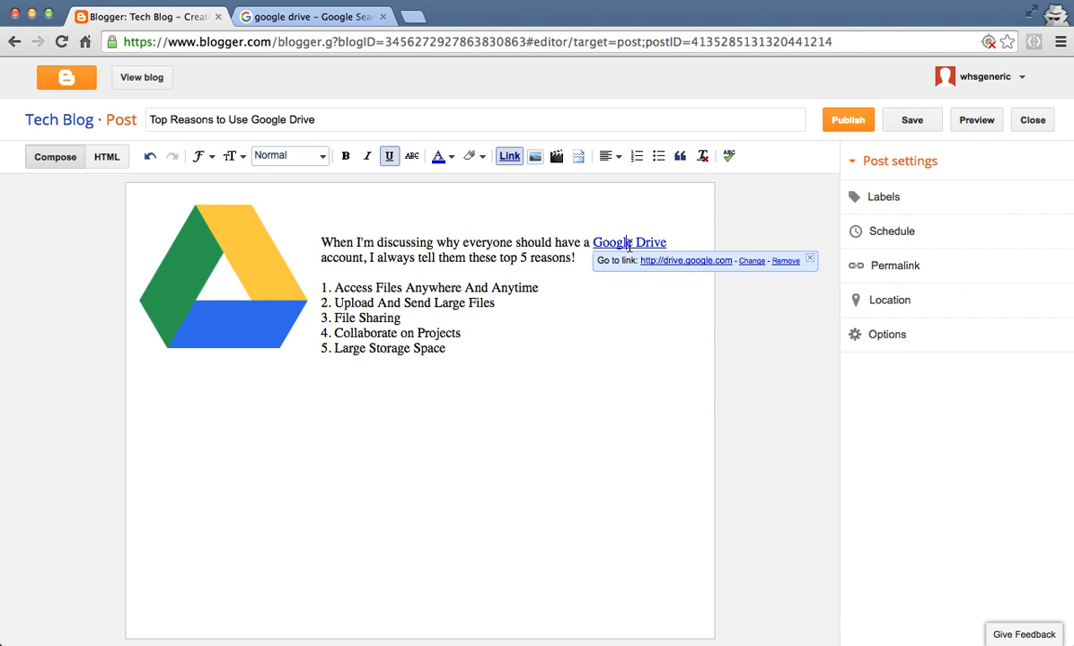
{"action": "left_click", "coordinate": [597, 303]}
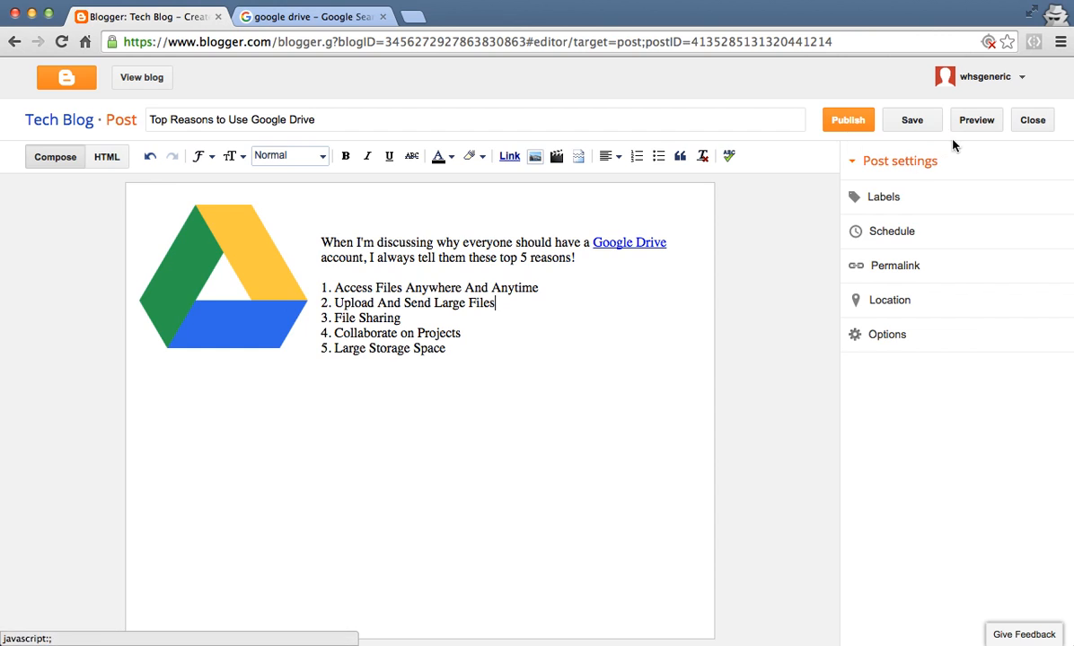
{"action": "left_click", "coordinate": [971, 123]}
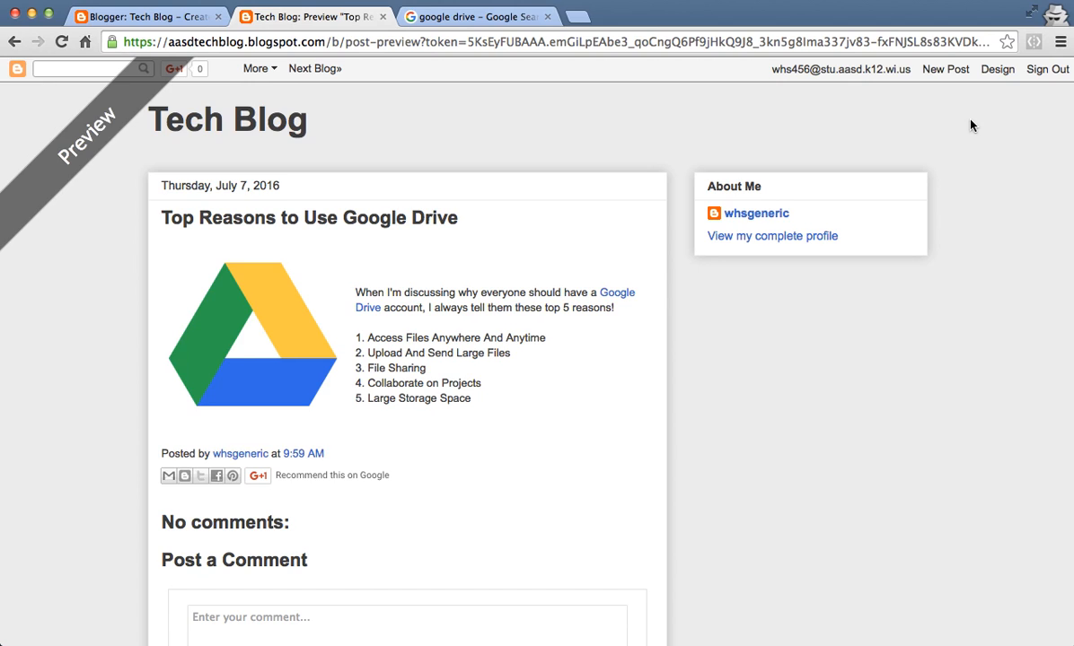
{"action": "left_click", "coordinate": [384, 16]}
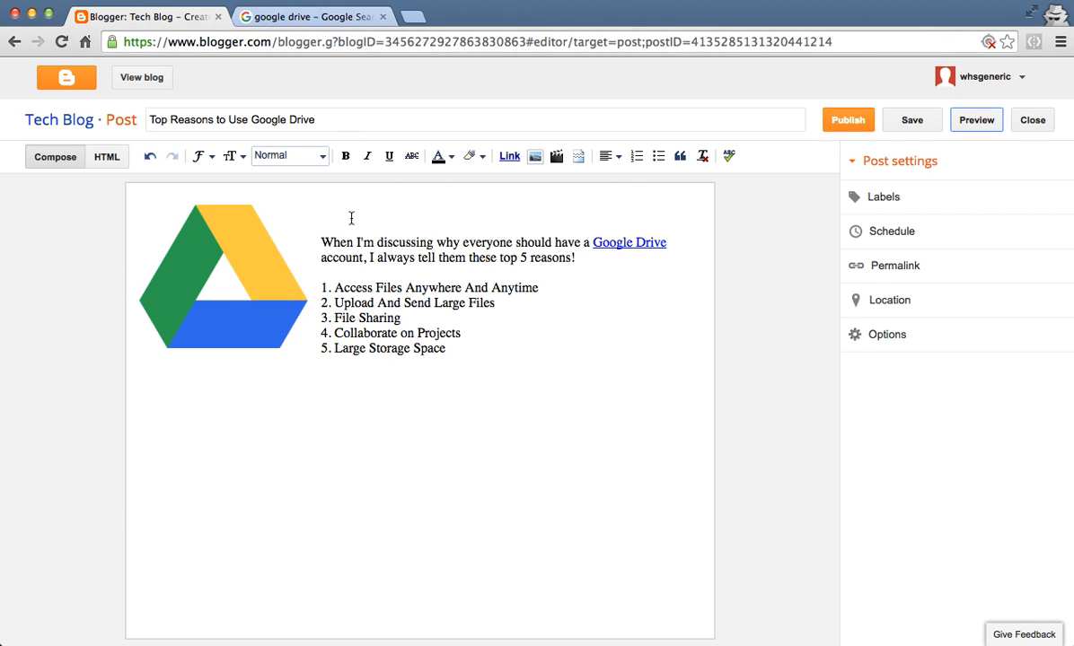